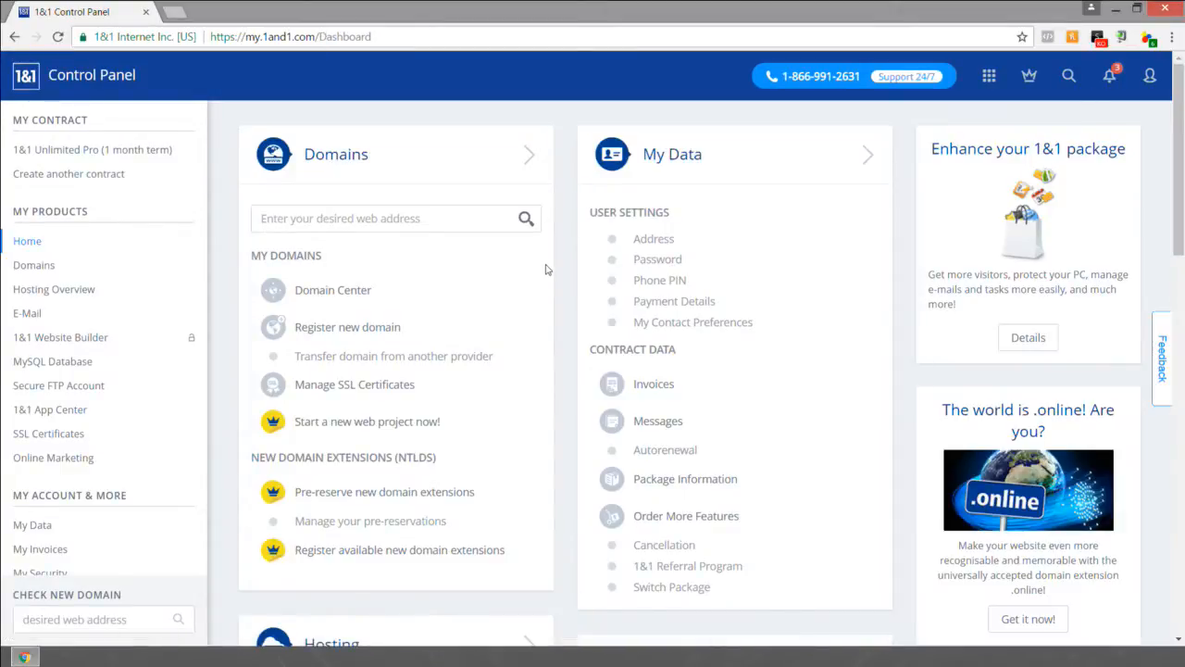
Step: Look through the control panel dashboard's domain, hosting, mail and online marketing sections
{"action": "scroll", "coordinate": [558, 261], "scroll_direction": "down", "scroll_amount": 1}
{"action": "scroll", "coordinate": [558, 261], "scroll_direction": "down", "scroll_amount": 5}
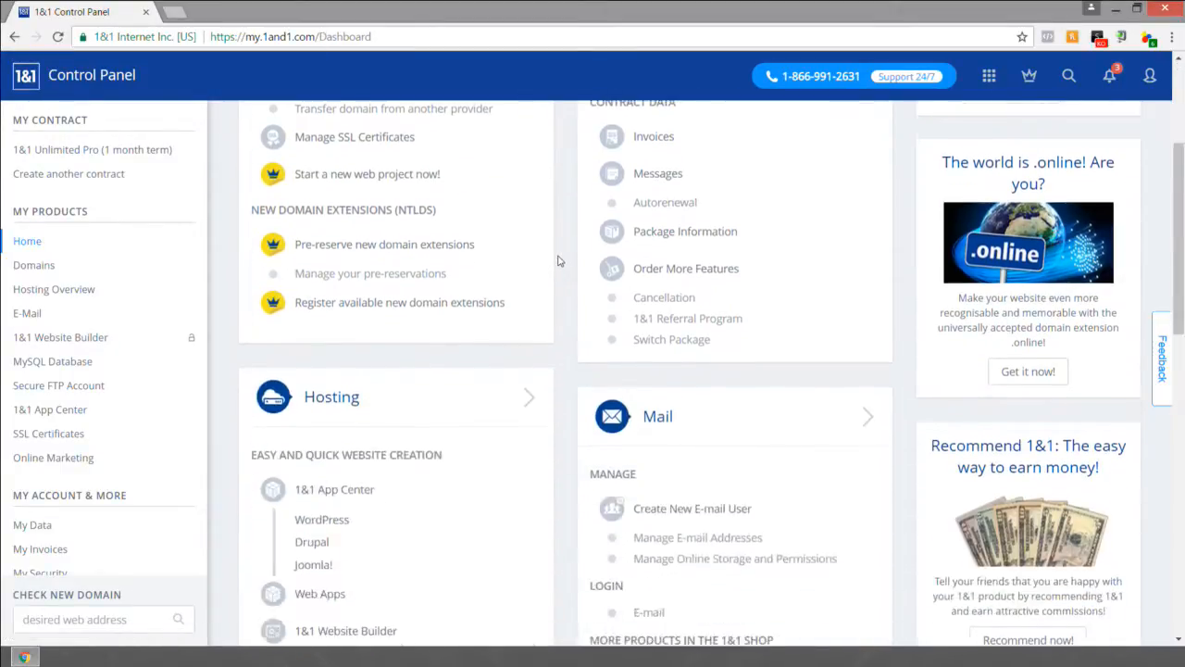
{"action": "scroll", "coordinate": [557, 261], "scroll_direction": "down", "scroll_amount": 1}
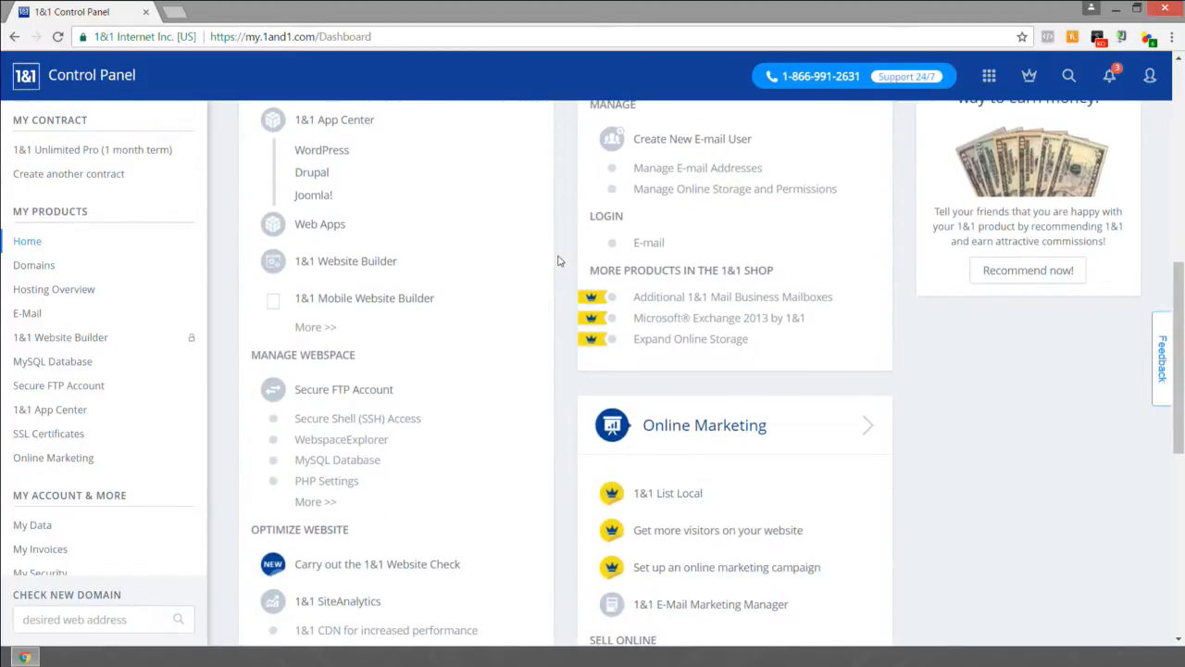
{"action": "scroll", "coordinate": [558, 261], "scroll_direction": "up", "scroll_amount": 3}
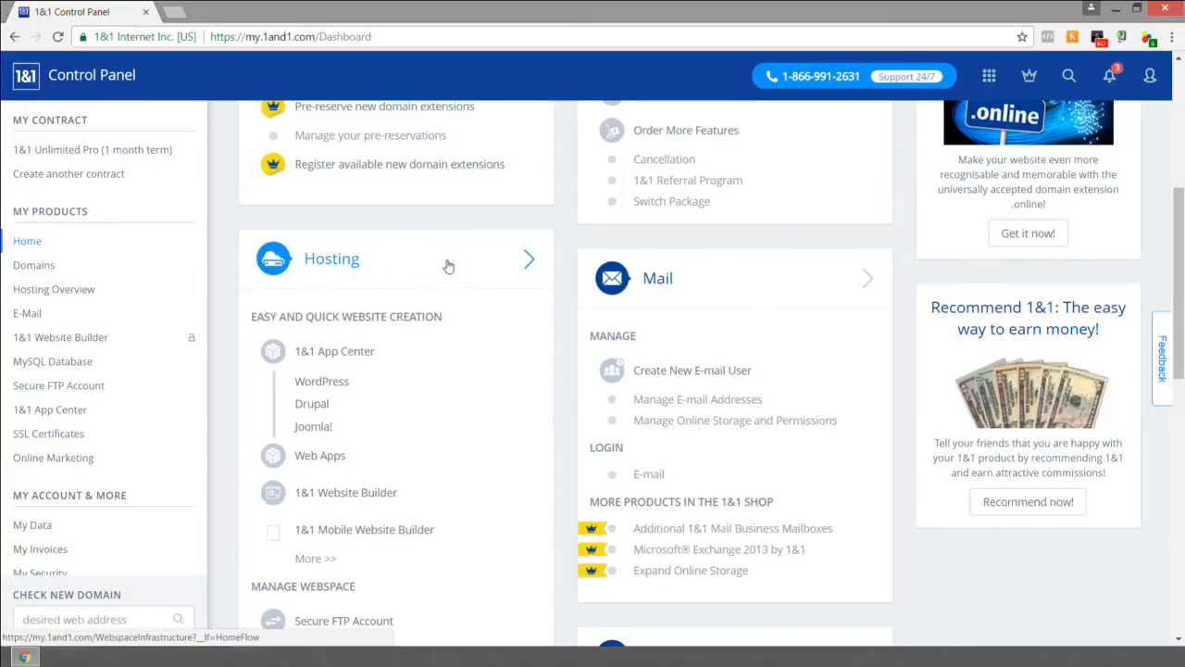
{"action": "scroll", "coordinate": [378, 257], "scroll_direction": "down", "scroll_amount": 1}
{"action": "scroll", "coordinate": [426, 199], "scroll_direction": "up", "scroll_amount": 1}
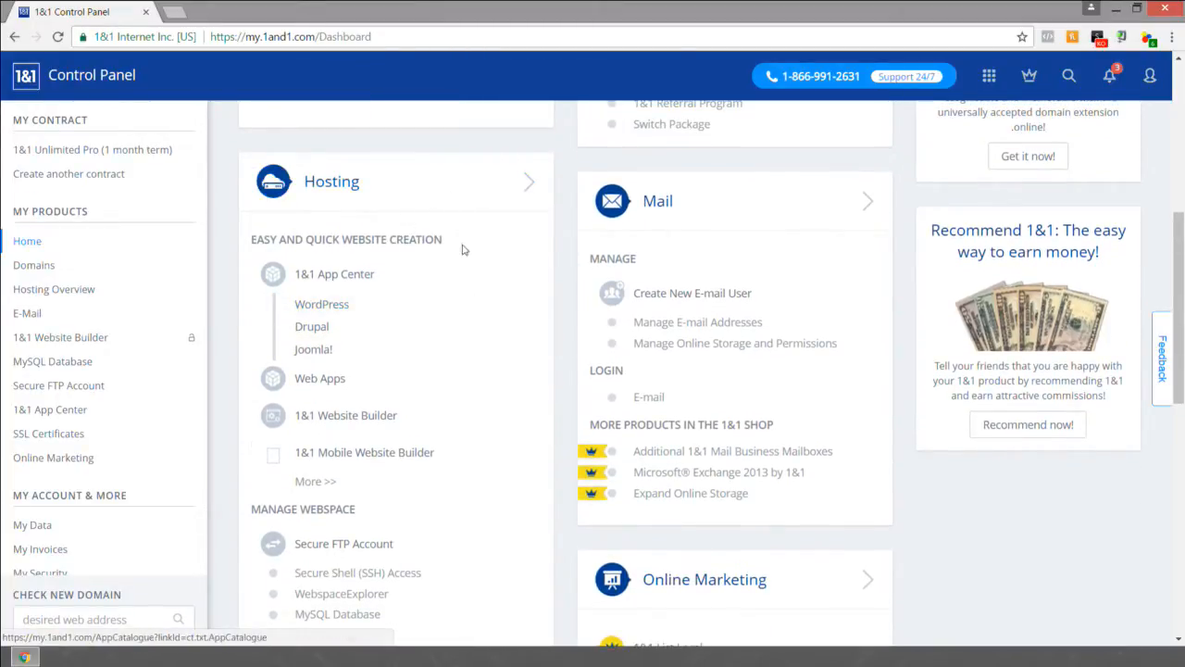
{"action": "scroll", "coordinate": [477, 222], "scroll_direction": "down", "scroll_amount": 2}
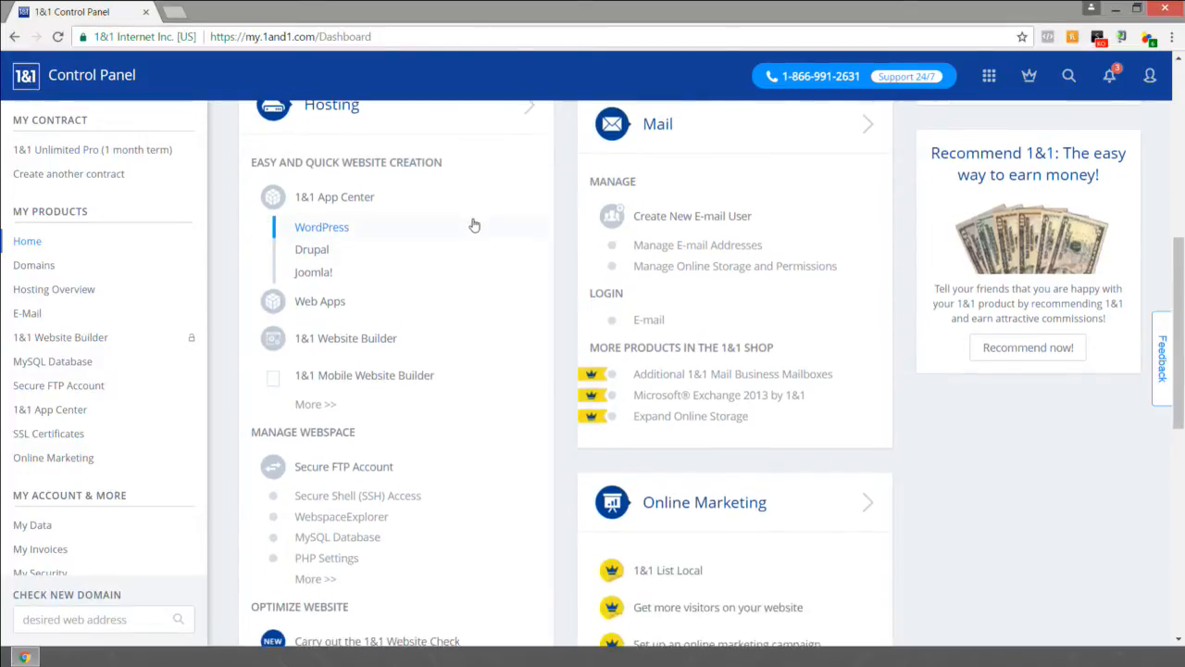
{"action": "scroll", "coordinate": [463, 241], "scroll_direction": "down", "scroll_amount": 1}
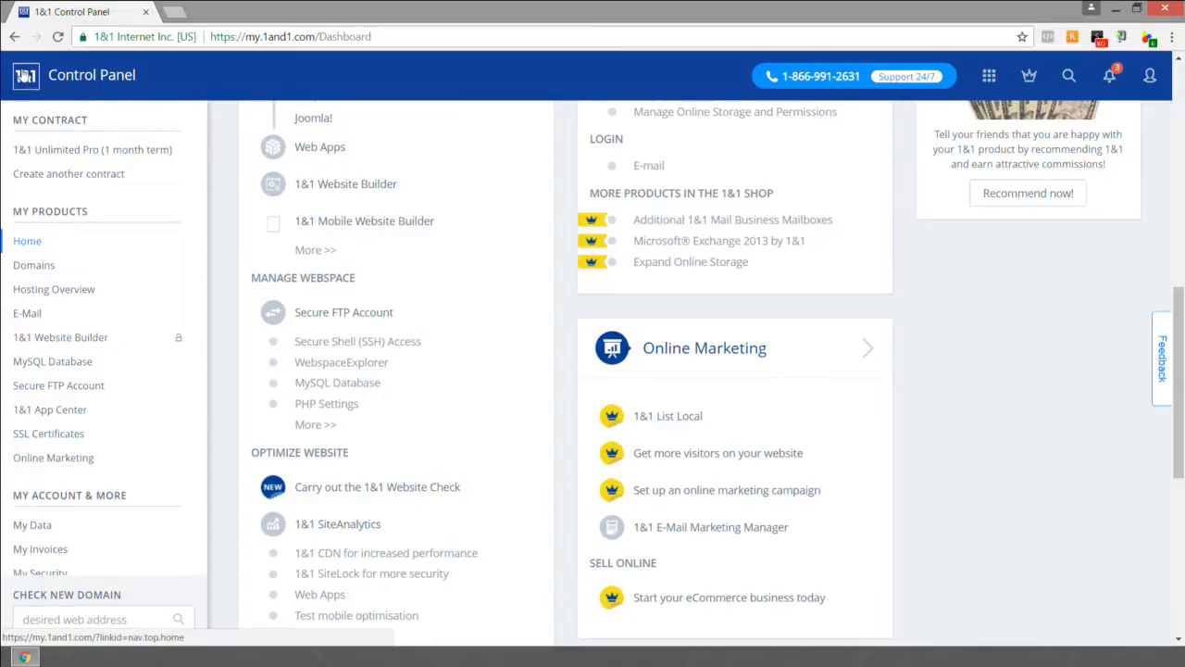
Step: Open the MySQL Database page of the hosting package
{"action": "left_click", "coordinate": [54, 372]}
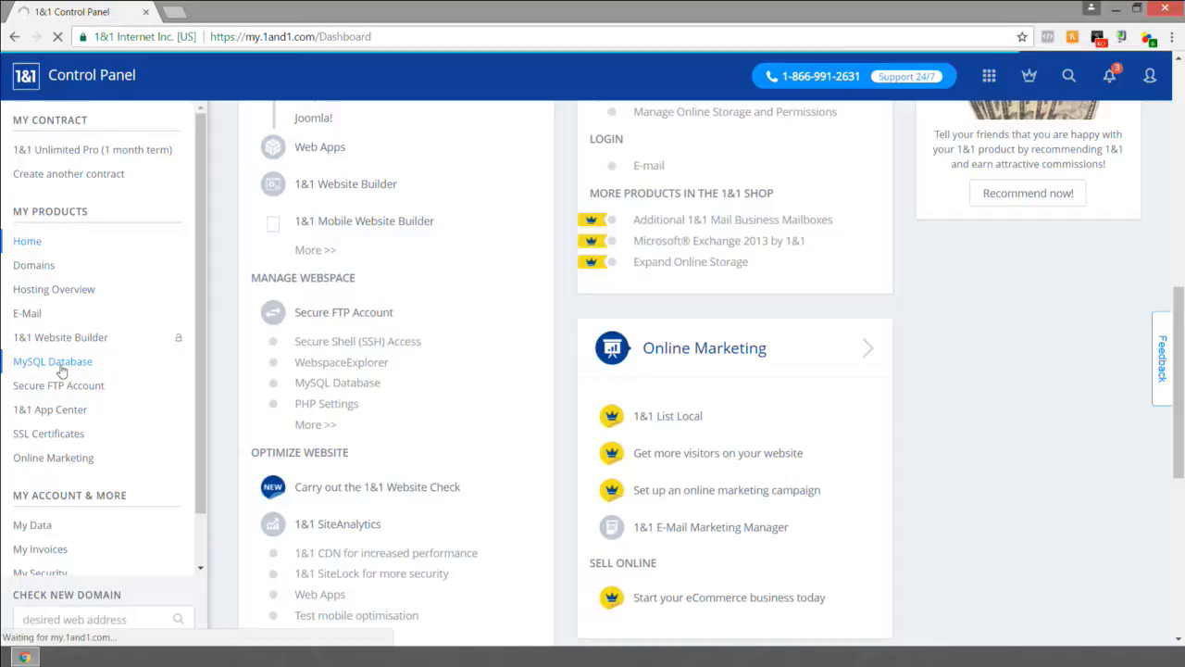
{"action": "left_click", "coordinate": [59, 368]}
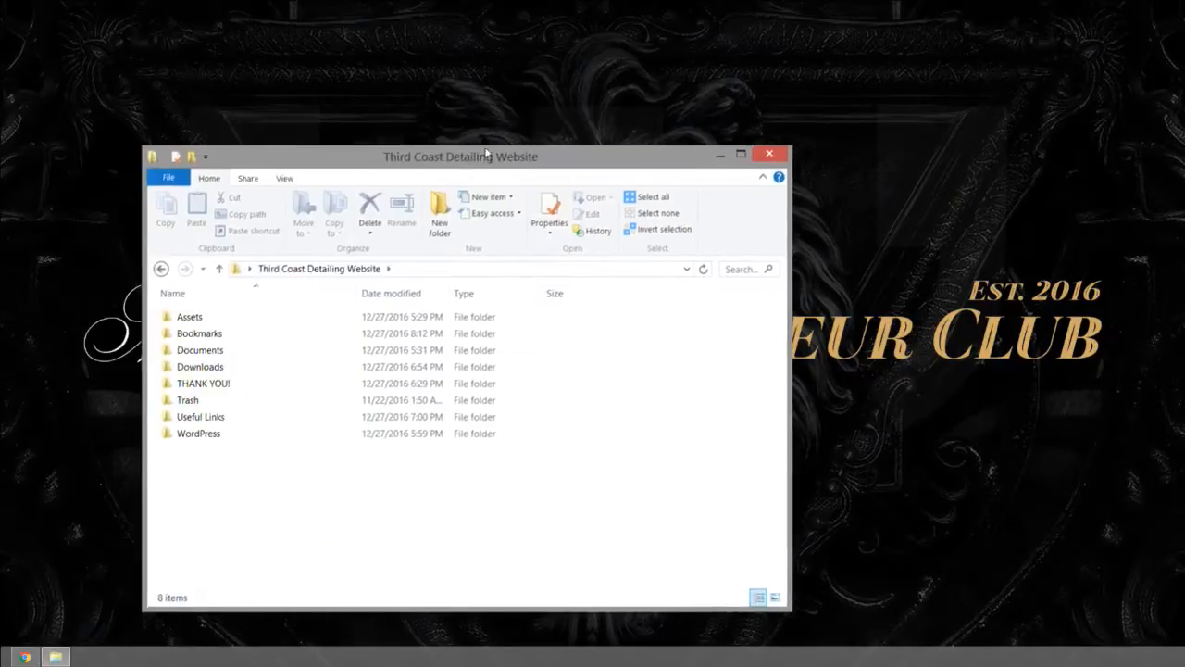
Step: Open Database.txt from the Documents > Passwords folder of the Third Coast Detailing Website folder
{"action": "double_click", "coordinate": [485, 152]}
{"action": "left_click", "coordinate": [40, 170]}
{"action": "left_click", "coordinate": [43, 207]}
{"action": "double_click", "coordinate": [42, 207]}
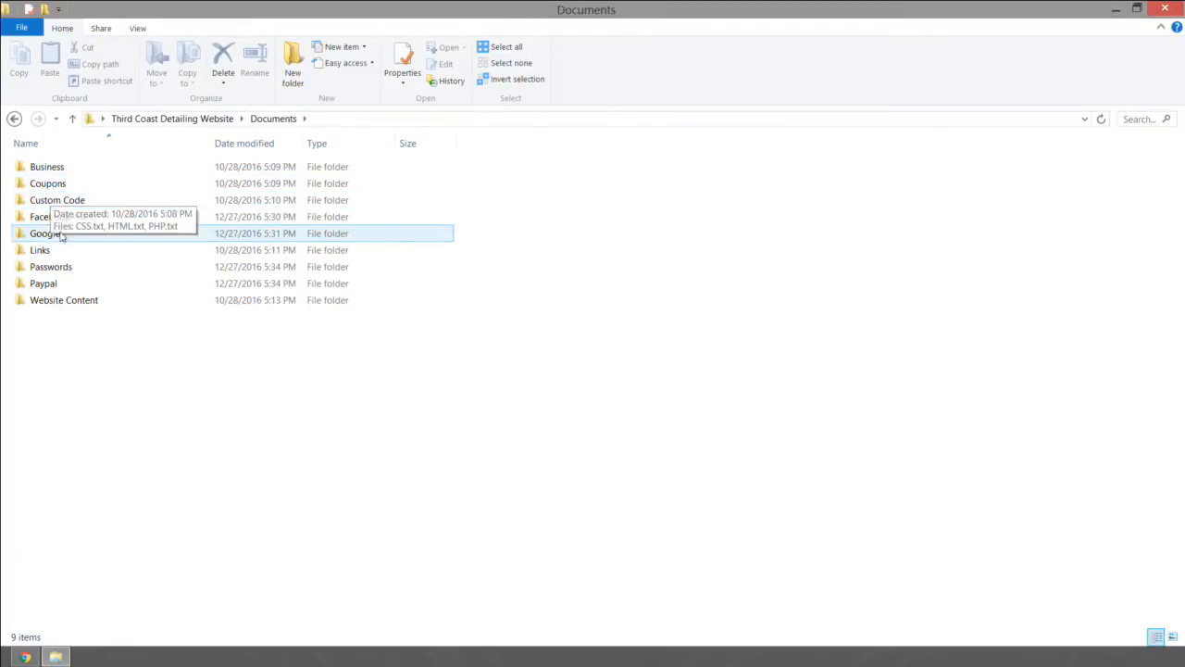
{"action": "double_click", "coordinate": [52, 270]}
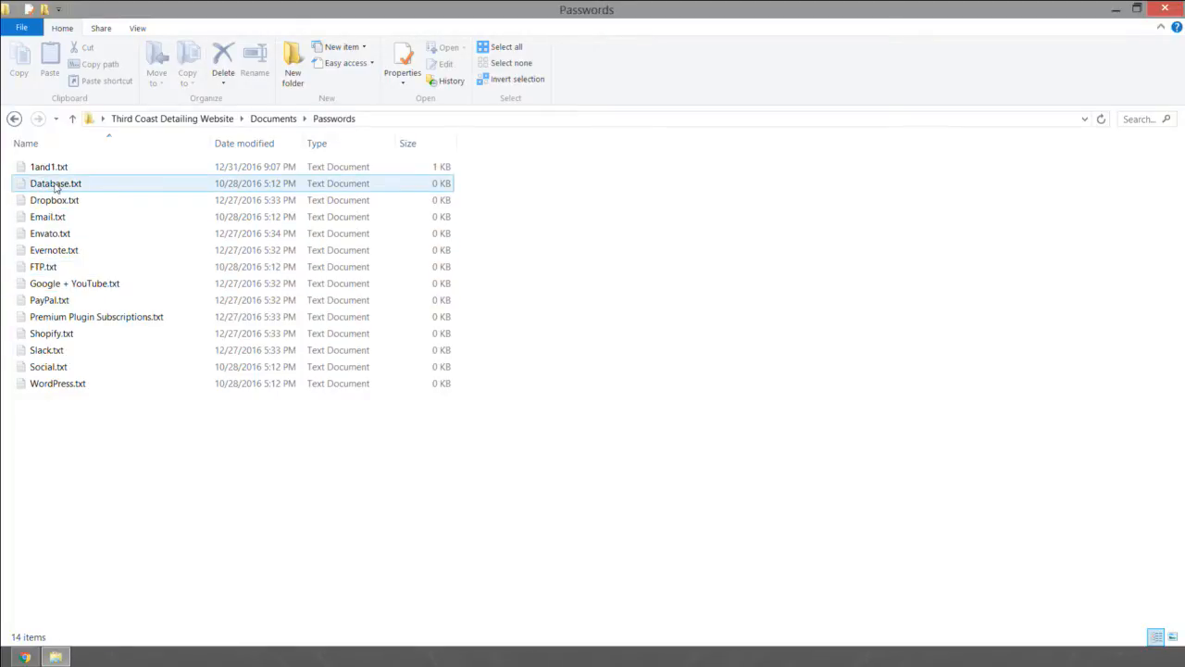
{"action": "double_click", "coordinate": [55, 185]}
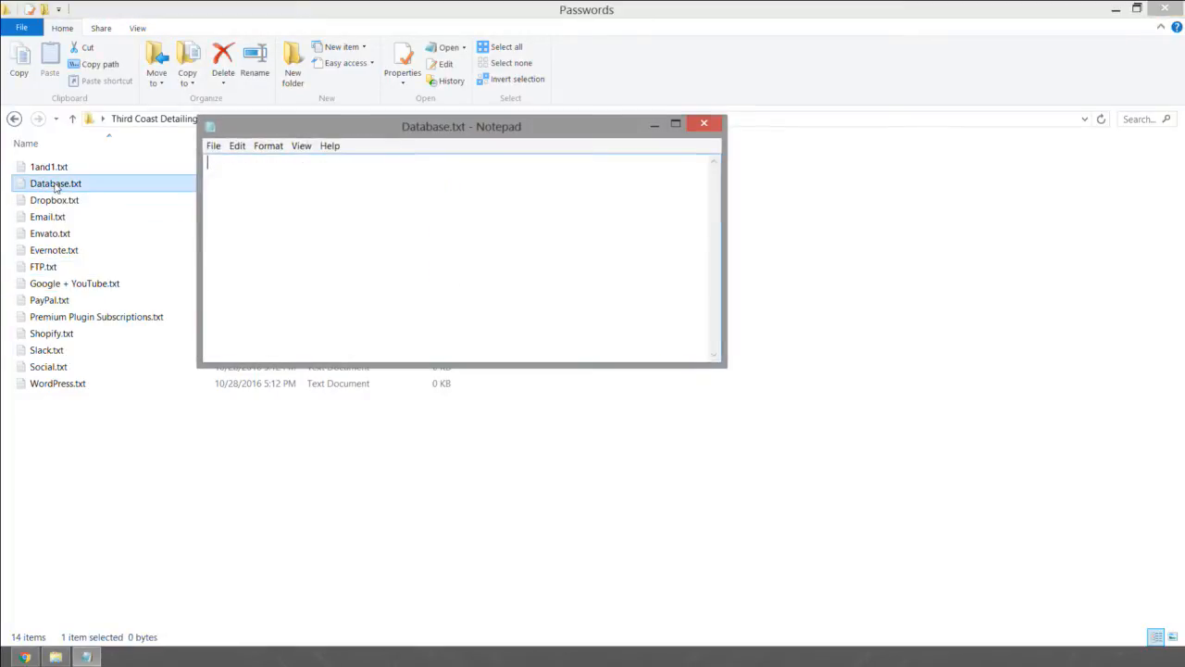
Step: Place the Database.txt window in the desktop's upper-right corner and minimize the Passwords folder window
{"action": "left_click_drag", "start_coordinate": [561, 128], "coordinate": [1017, 25]}
{"action": "left_click", "coordinate": [623, 10]}
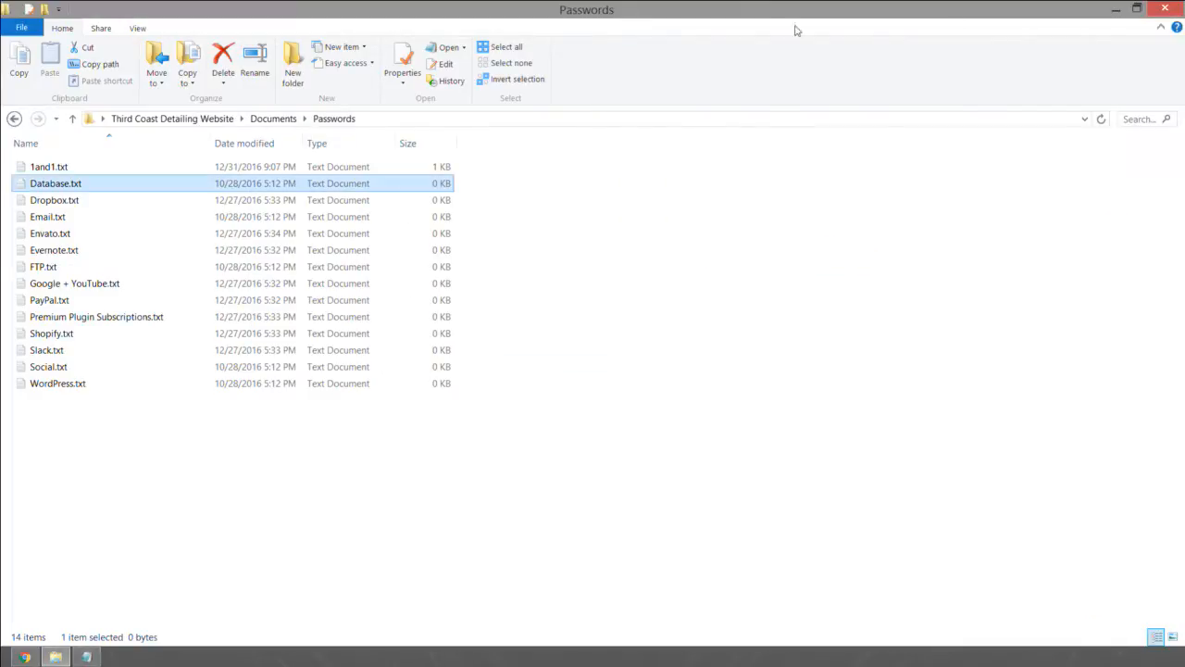
{"action": "left_click", "coordinate": [1112, 10]}
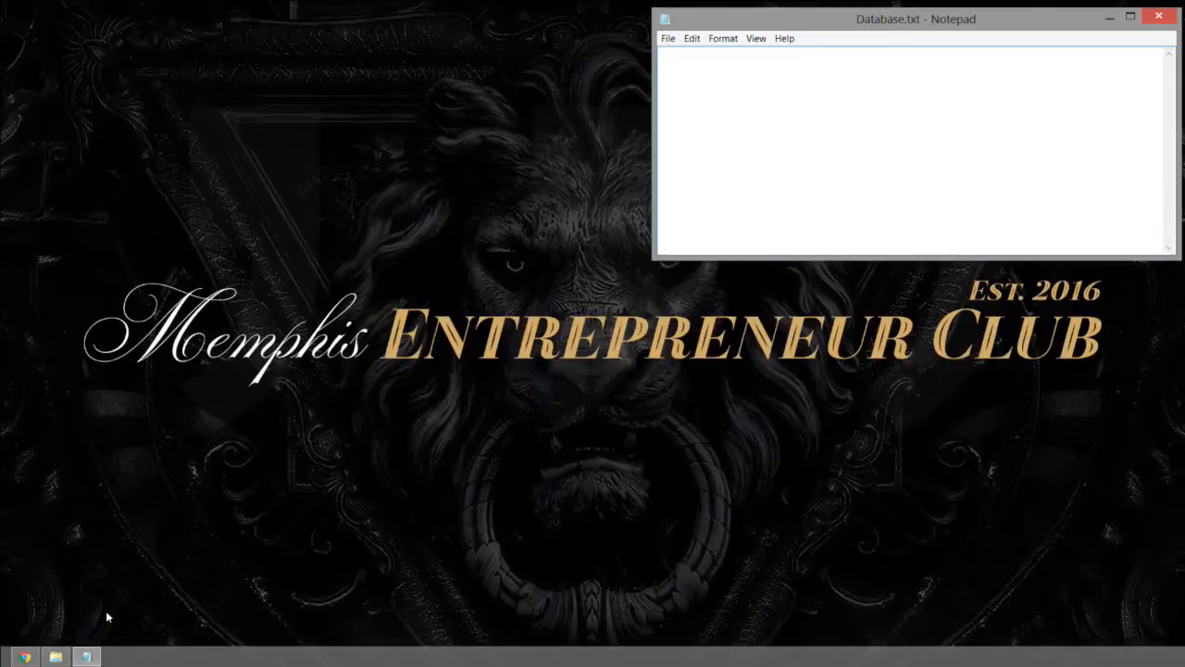
Step: Switch to Chrome, start a new MySQL database, and shrink the browser window so the Database.txt note stays visible beside it
{"action": "left_click", "coordinate": [25, 657]}
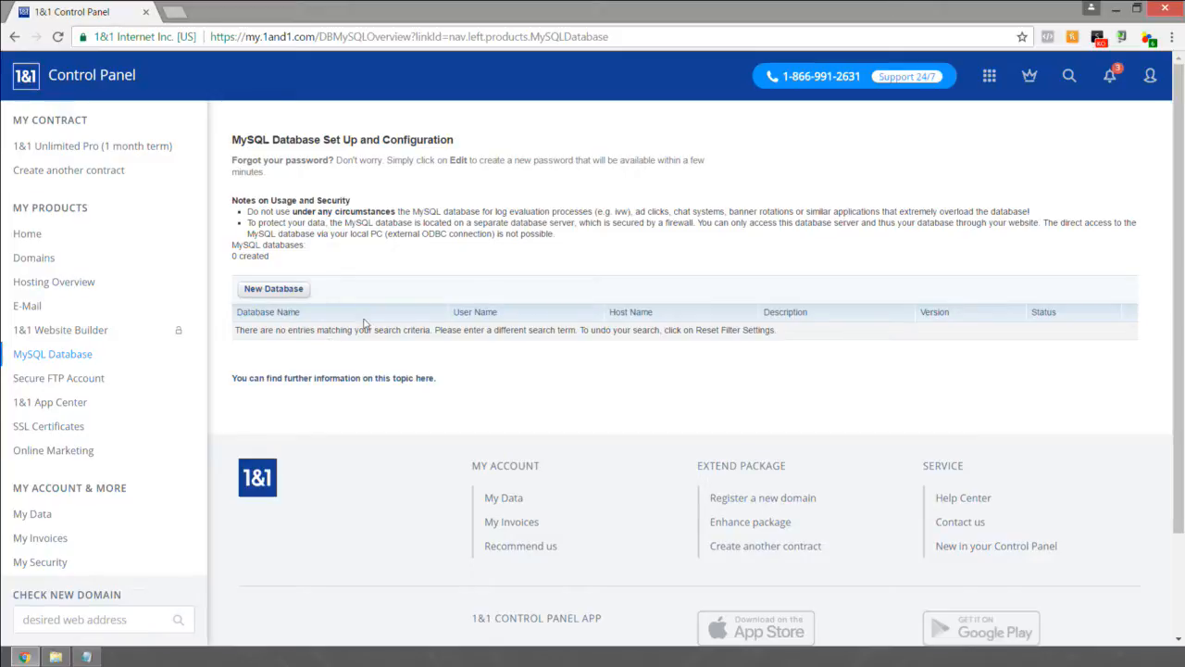
{"action": "left_click", "coordinate": [280, 292]}
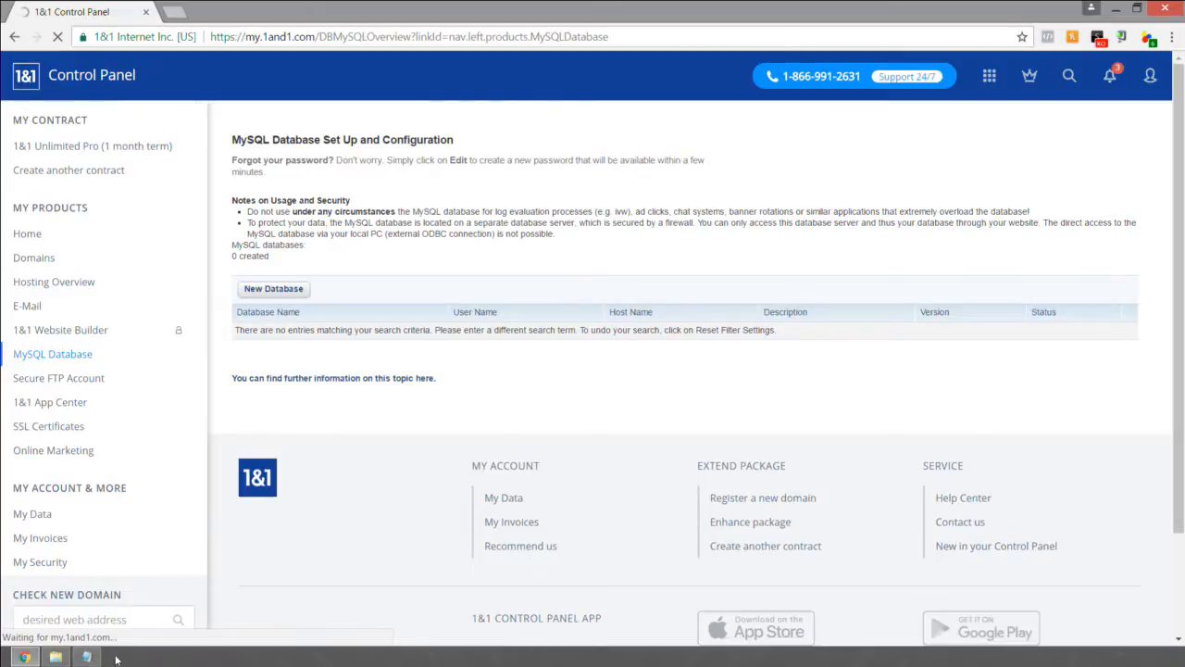
{"action": "left_click_drag", "start_coordinate": [444, 6], "coordinate": [350, 16]}
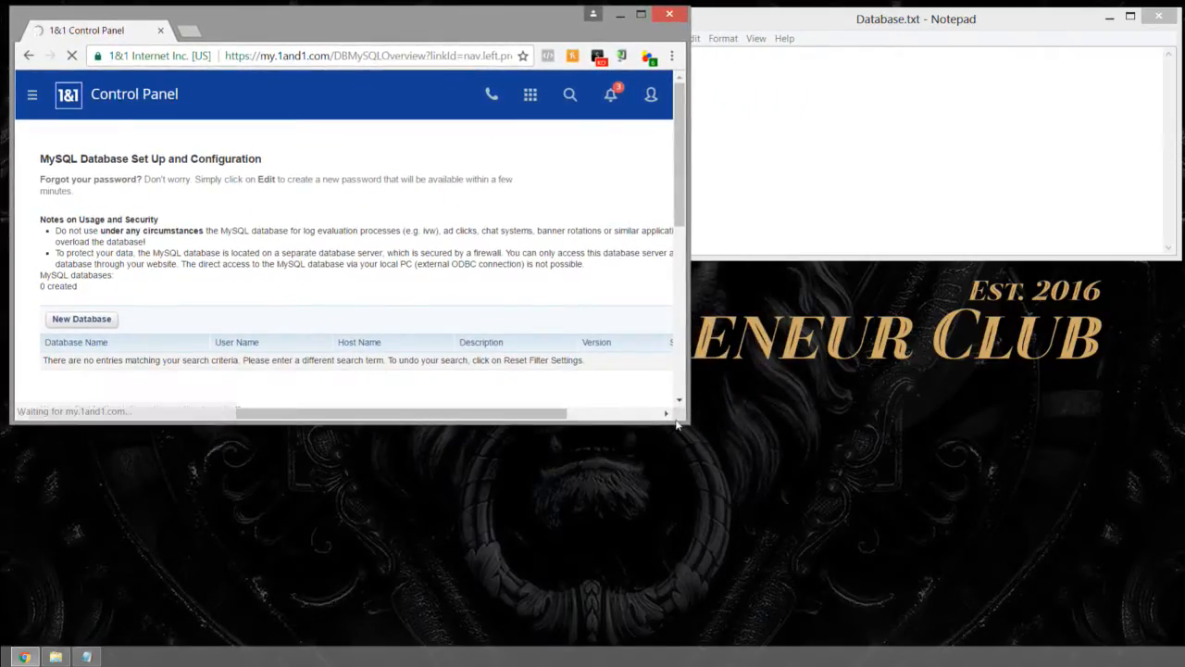
{"action": "left_click_drag", "start_coordinate": [687, 430], "coordinate": [846, 632]}
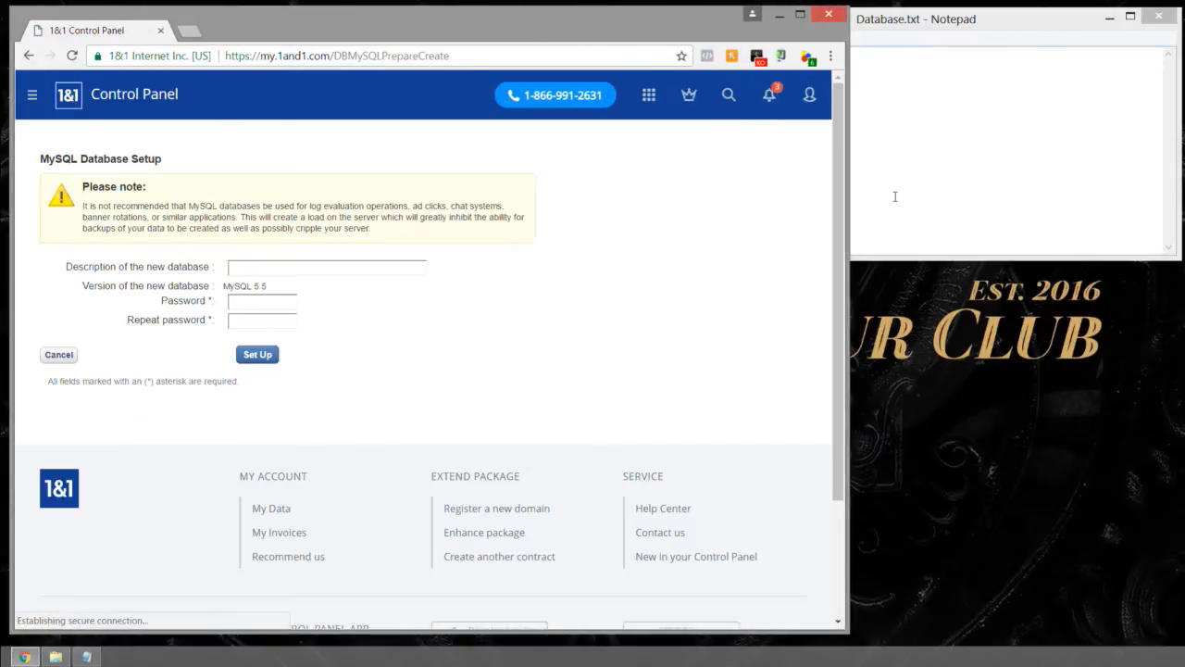
Step: Enter Third Coast Detailing as the description of the new database
{"action": "left_click", "coordinate": [278, 271]}
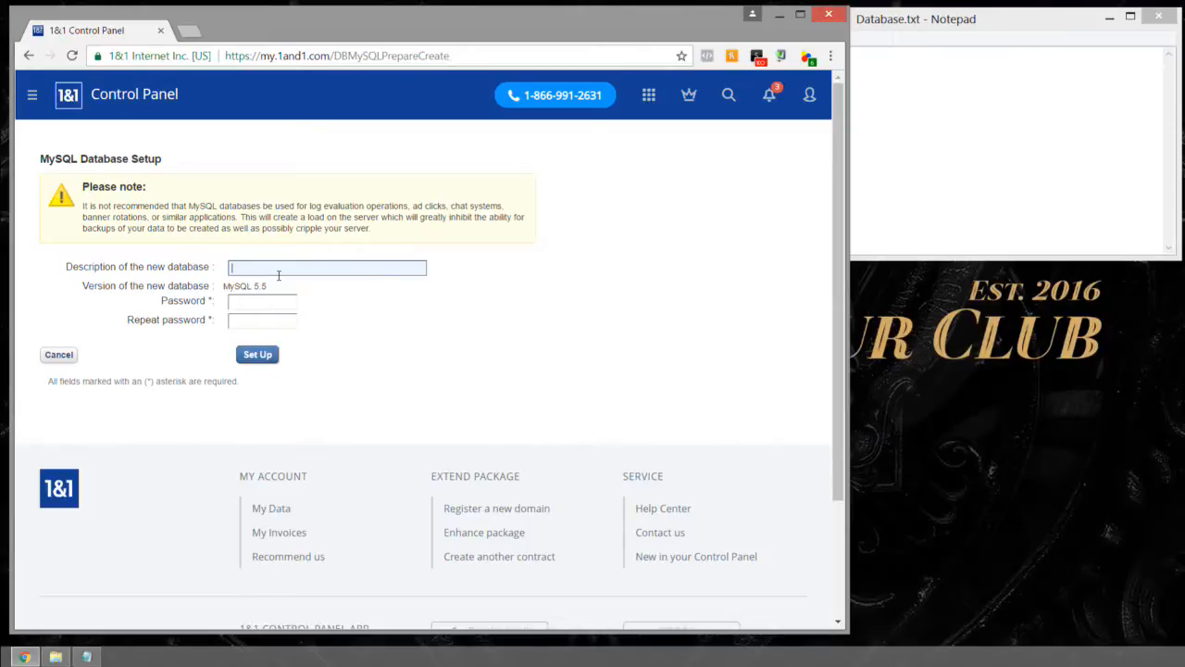
{"action": "type", "text": "Third Coast Detailing"}
Step: Enter and repeat the database password, and set up the database without saving the password in the browser
{"action": "left_click", "coordinate": [260, 298]}
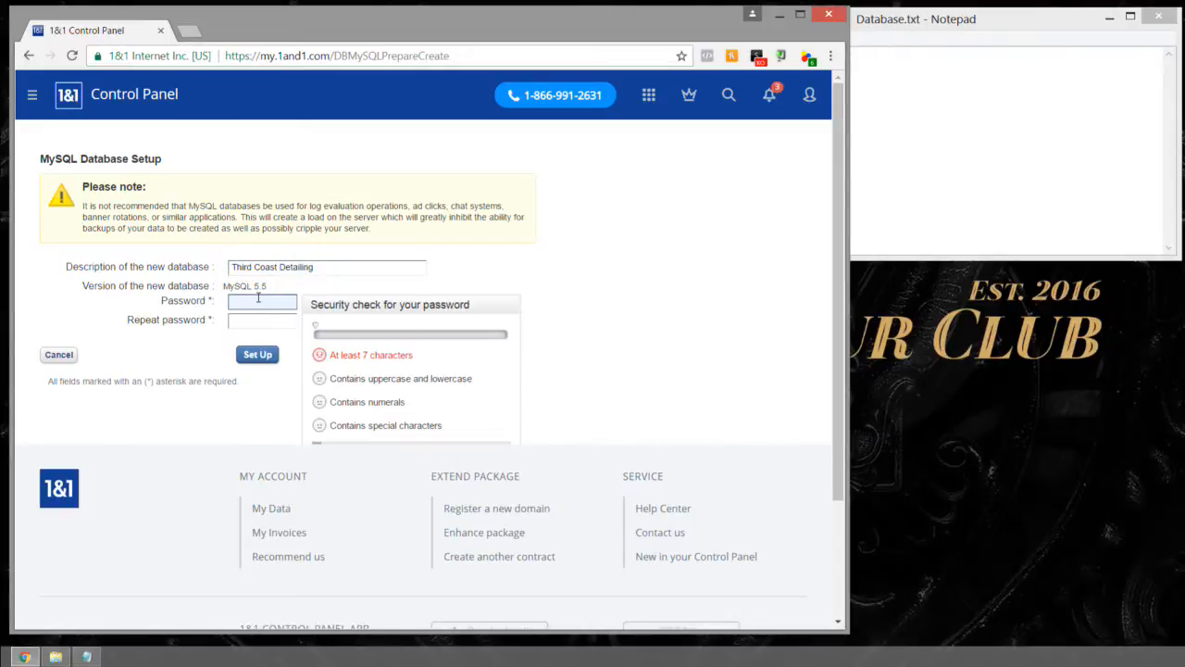
{"action": "type", "text": "•••••••••"}
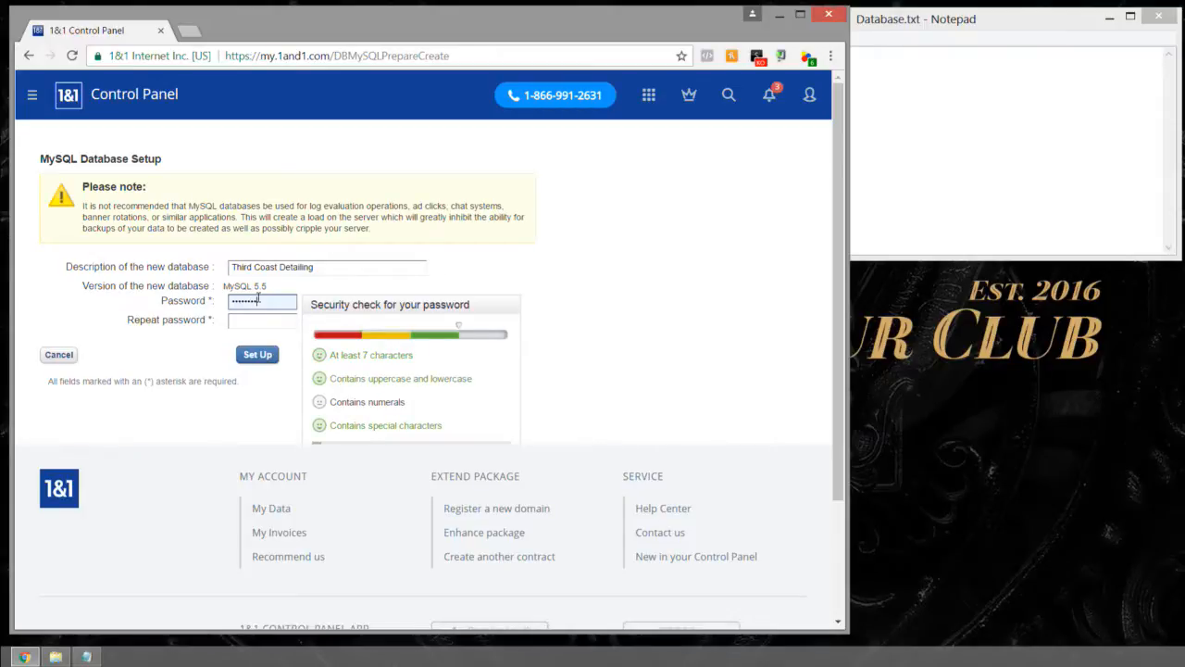
{"action": "type", "text": "•"}
{"action": "key", "text": "Tab"}
{"action": "type", "text": "•"}
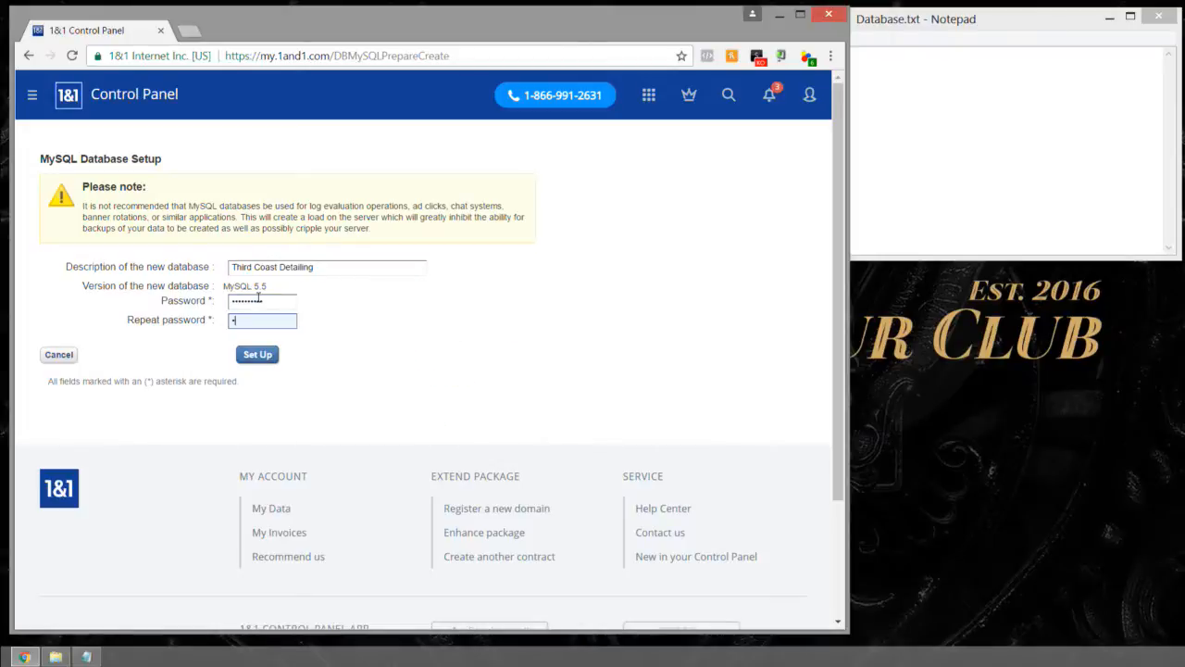
{"action": "type", "text": "••••••••"}
{"action": "left_click", "coordinate": [252, 354]}
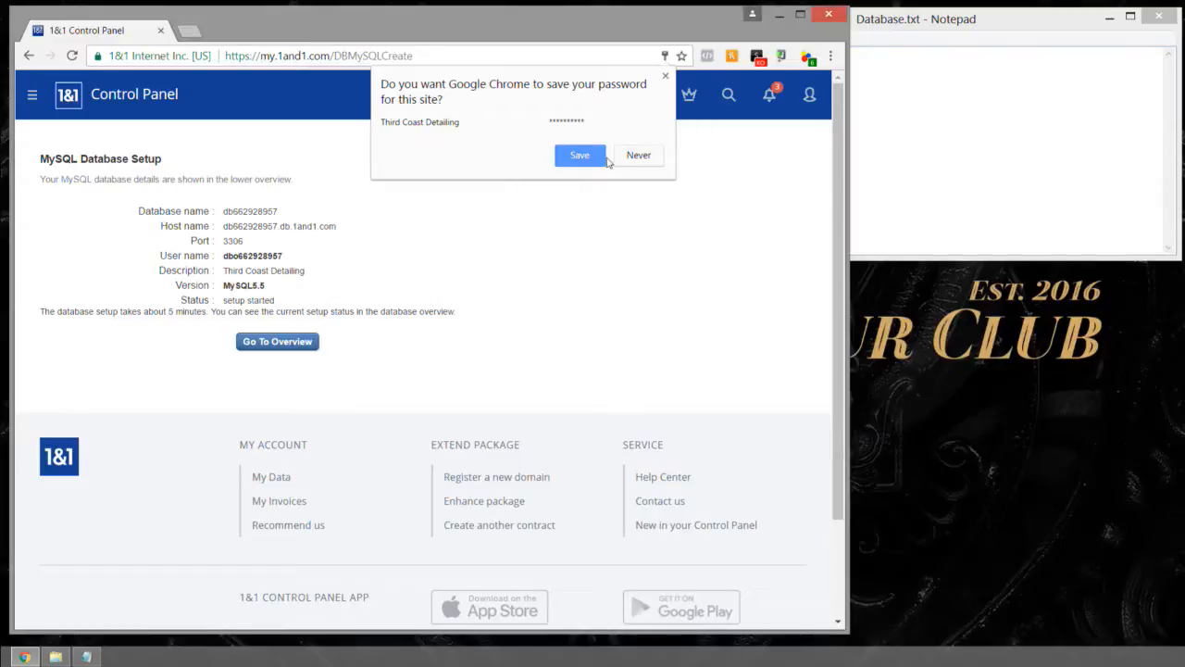
{"action": "left_click", "coordinate": [640, 163]}
Step: Bring the Database.txt window to the front and enlarge it to roughly twice its height
{"action": "left_click", "coordinate": [1008, 101]}
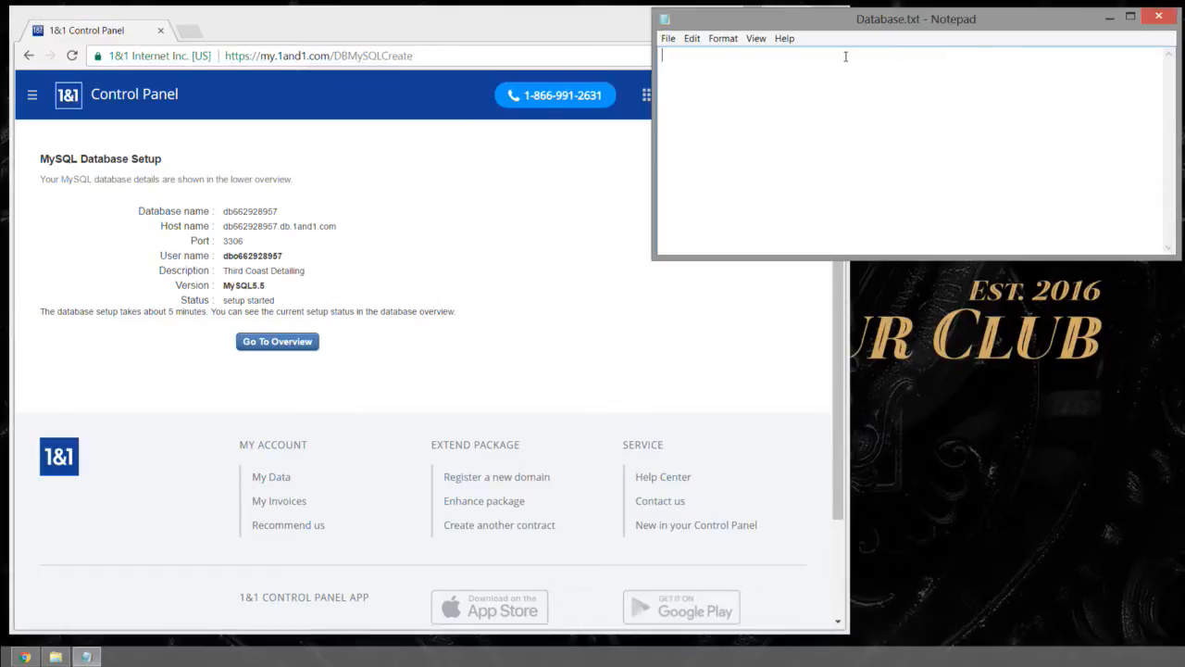
{"action": "left_click_drag", "start_coordinate": [851, 25], "coordinate": [847, 24]}
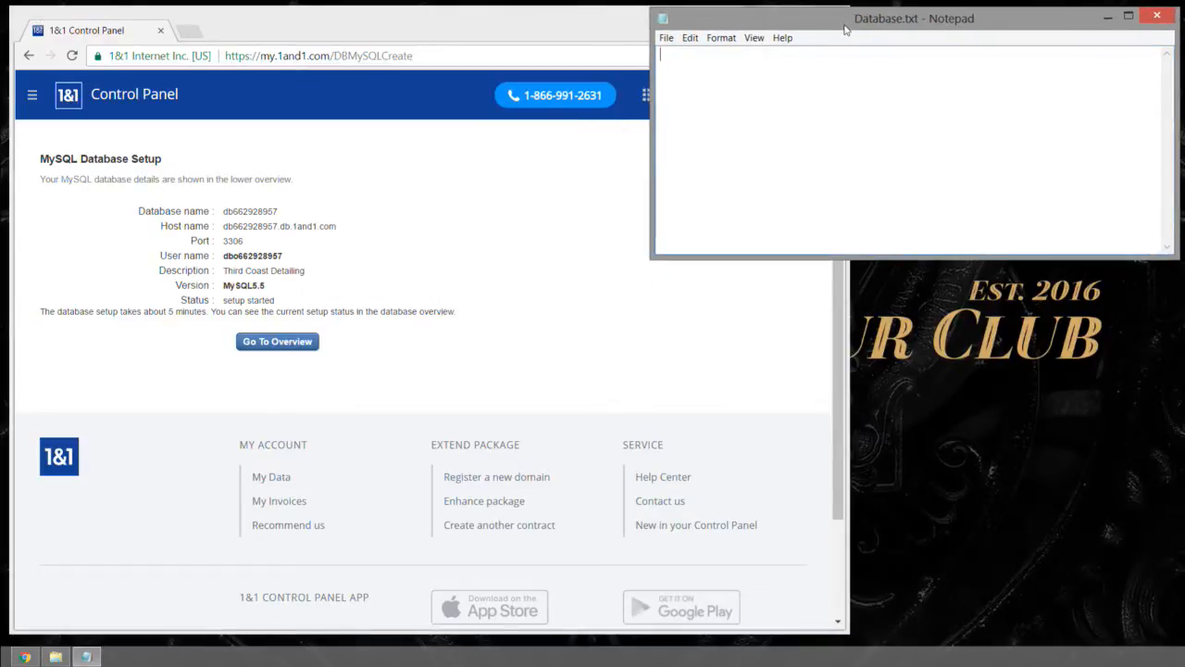
{"action": "left_click_drag", "start_coordinate": [746, 266], "coordinate": [745, 524]}
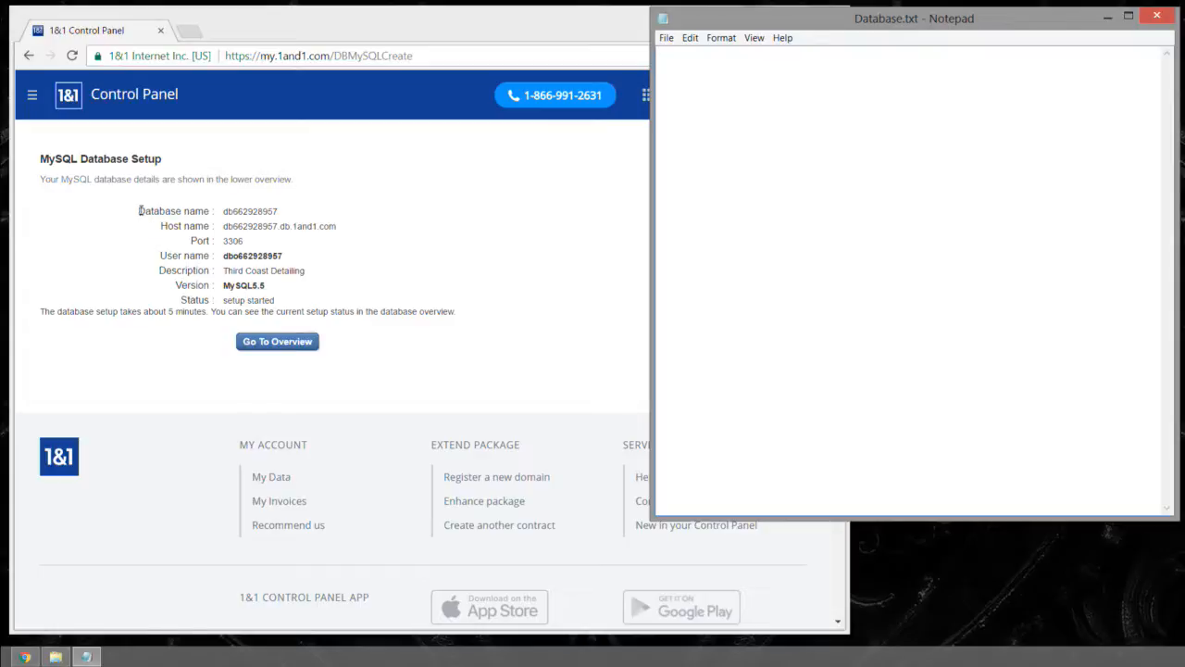
Step: Copy the database name, host name, port and user name from the setup page into Database.txt
{"action": "left_click_drag", "start_coordinate": [141, 211], "coordinate": [331, 260]}
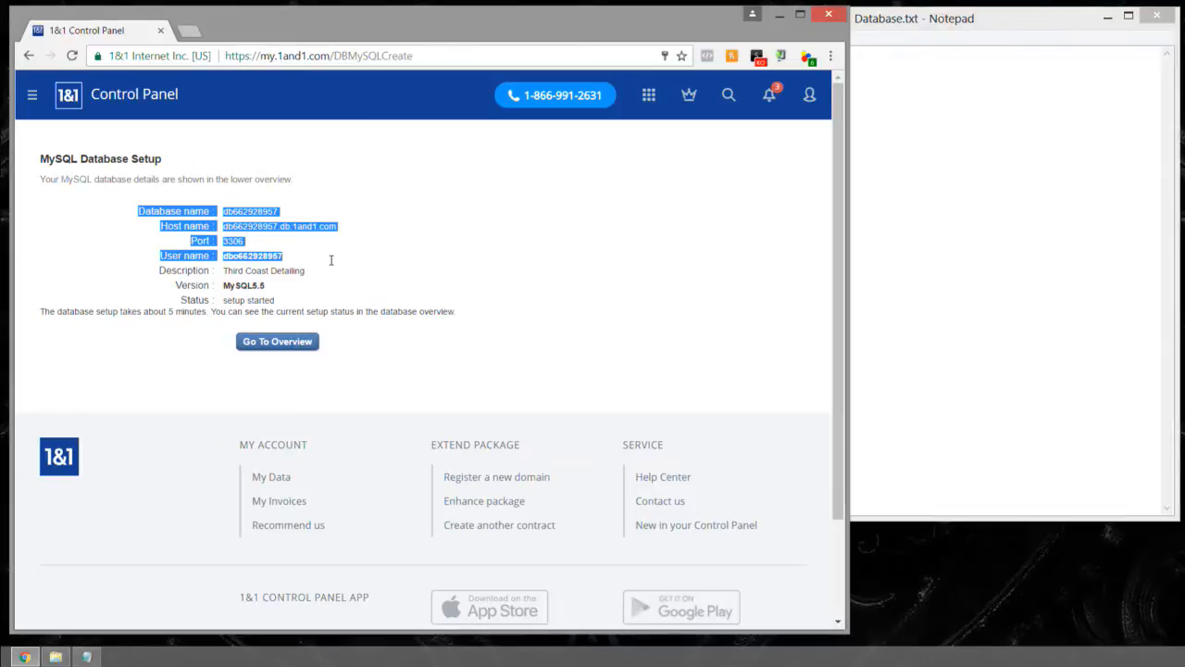
{"action": "right_click", "coordinate": [265, 260]}
{"action": "left_click", "coordinate": [350, 268]}
{"action": "left_click", "coordinate": [939, 207]}
{"action": "key", "text": "ctrl+v"}
Step: Remove the space before the colon in the database name, host name, port and user name labels
{"action": "left_click", "coordinate": [747, 54]}
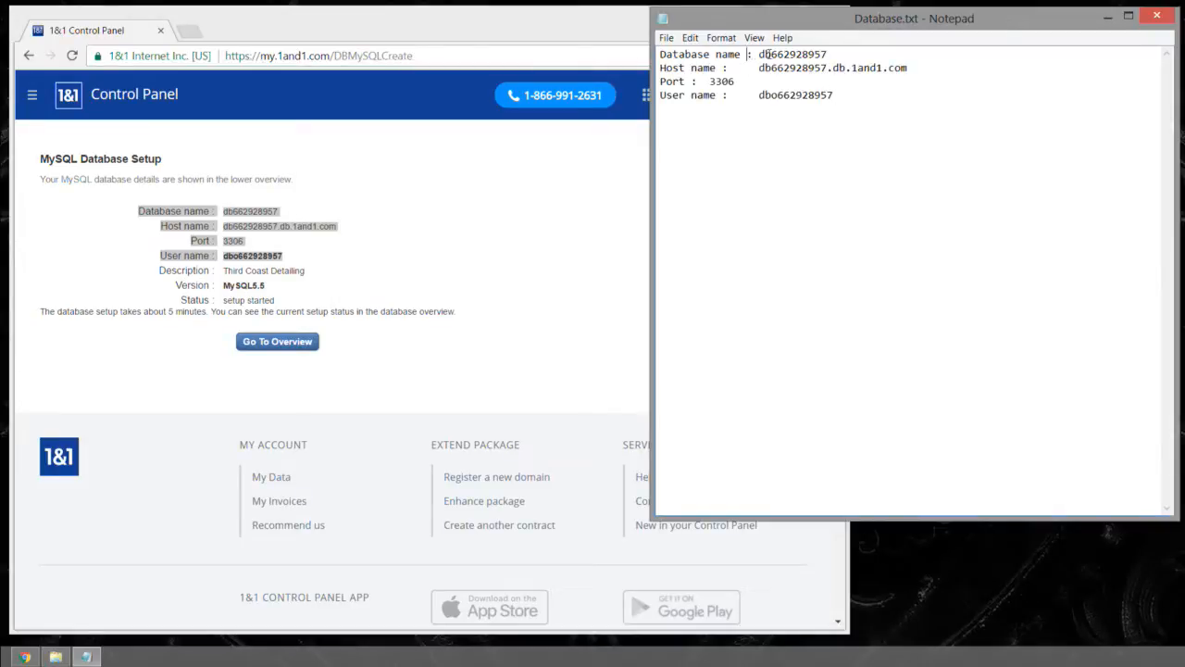
{"action": "key", "text": "BackSpace"}
{"action": "left_click", "coordinate": [727, 67]}
{"action": "key", "text": "BackSpace"}
{"action": "left_click", "coordinate": [693, 81]}
{"action": "key", "text": "BackSpace"}
{"action": "left_click", "coordinate": [724, 94]}
{"action": "key", "text": "BackSpace"}
Step: Reduce the gap after each colon to a single space on all four lines of database details
{"action": "left_click", "coordinate": [711, 82]}
{"action": "key", "text": "BackSpace"}
{"action": "left_click", "coordinate": [760, 68]}
{"action": "key", "text": "BackSpace"}
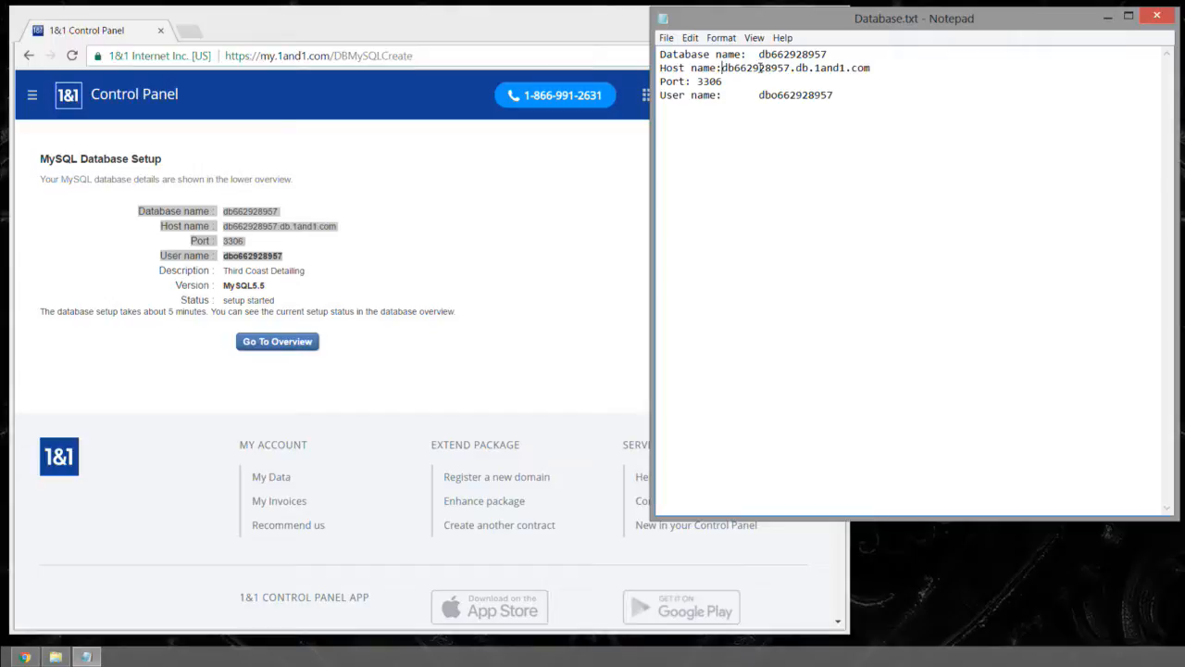
{"action": "left_click", "coordinate": [758, 54]}
{"action": "key", "text": "BackSpace"}
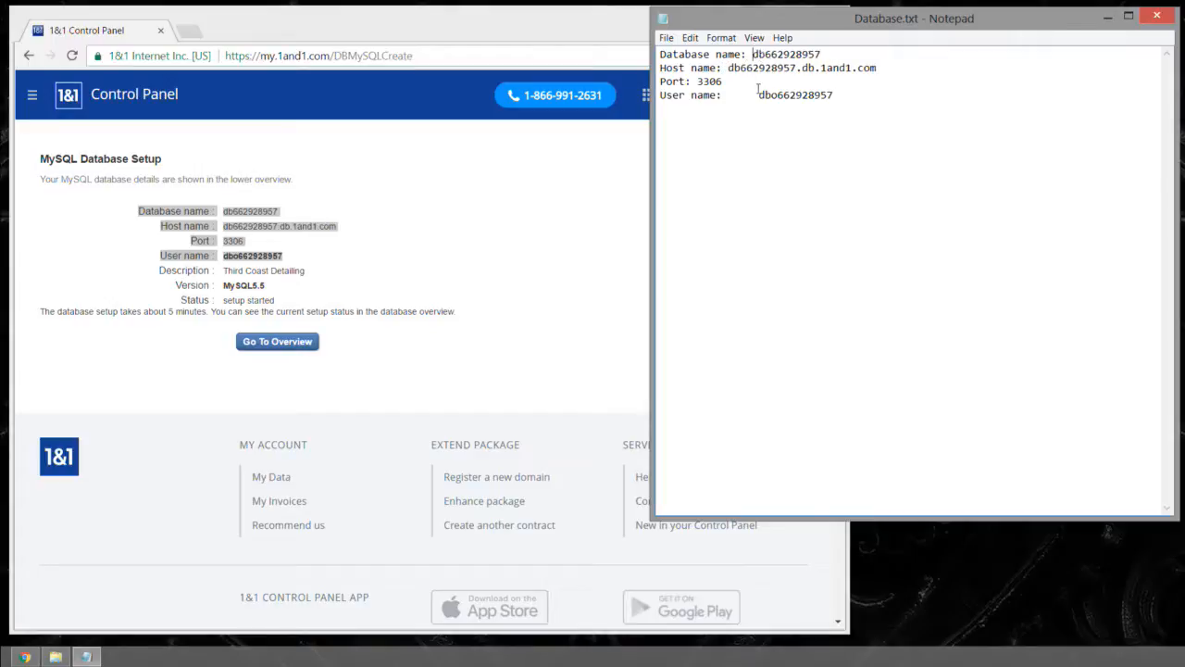
{"action": "left_click", "coordinate": [758, 94]}
{"action": "key", "text": "BackSpace"}
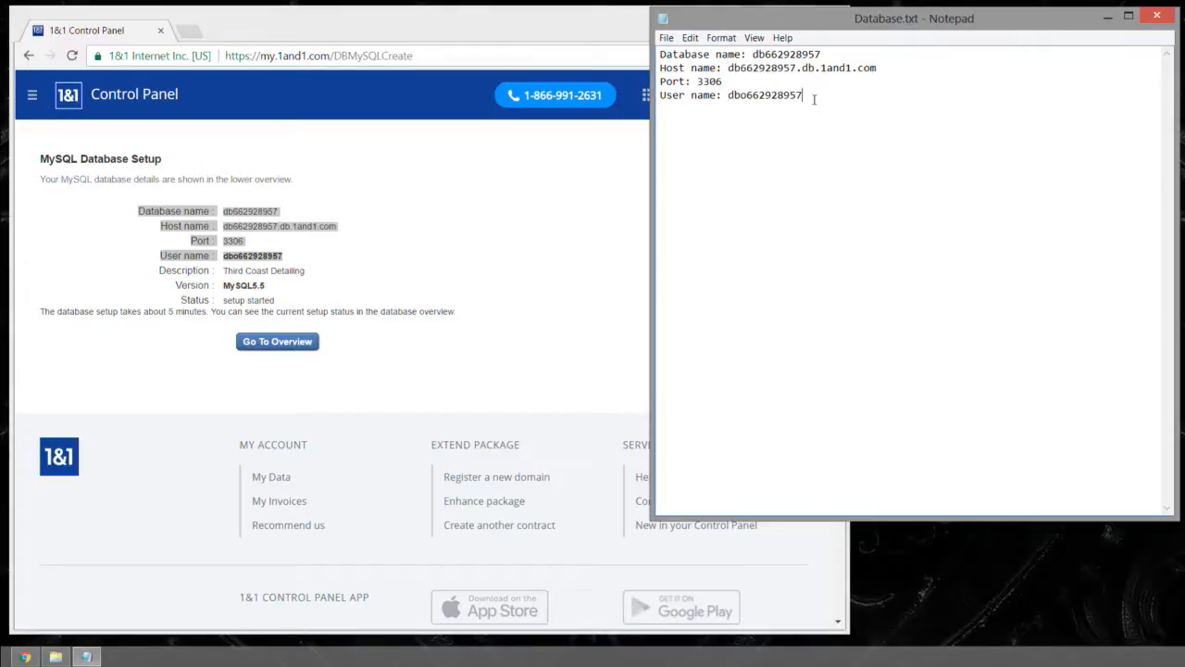
Step: Add a Password line below the user name, with asterisks standing in for the database password, and select the asterisks
{"action": "type", "text": "Password: **********"}
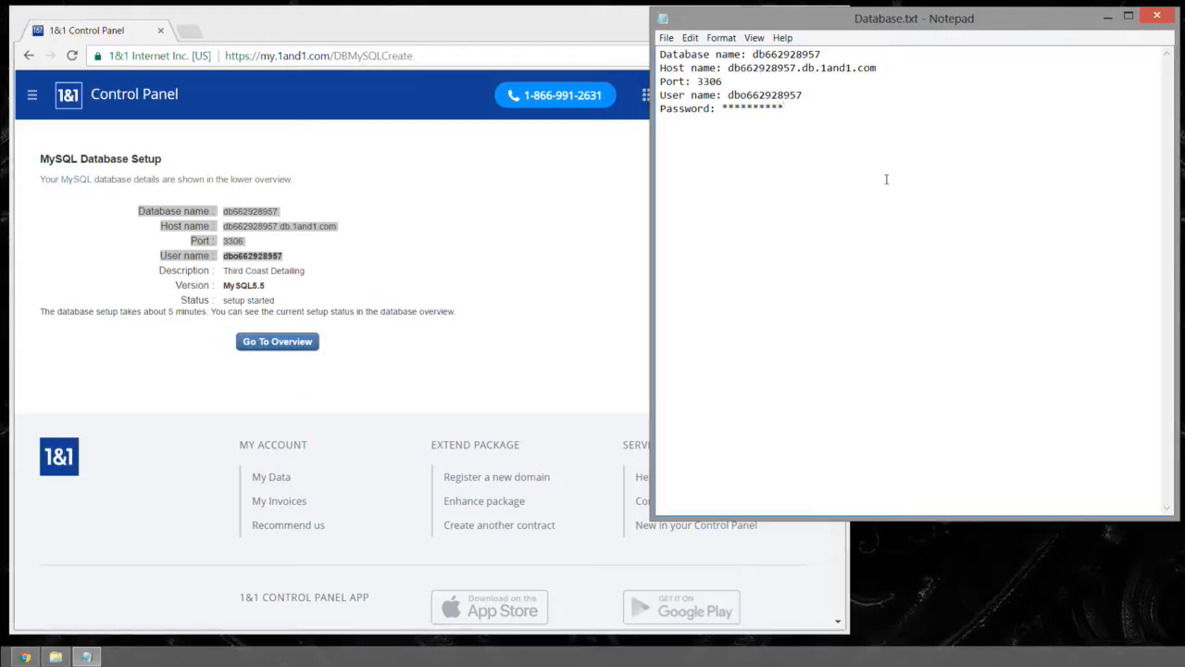
{"action": "left_click_drag", "start_coordinate": [800, 110], "coordinate": [723, 109]}
{"action": "left_click", "coordinate": [786, 110]}
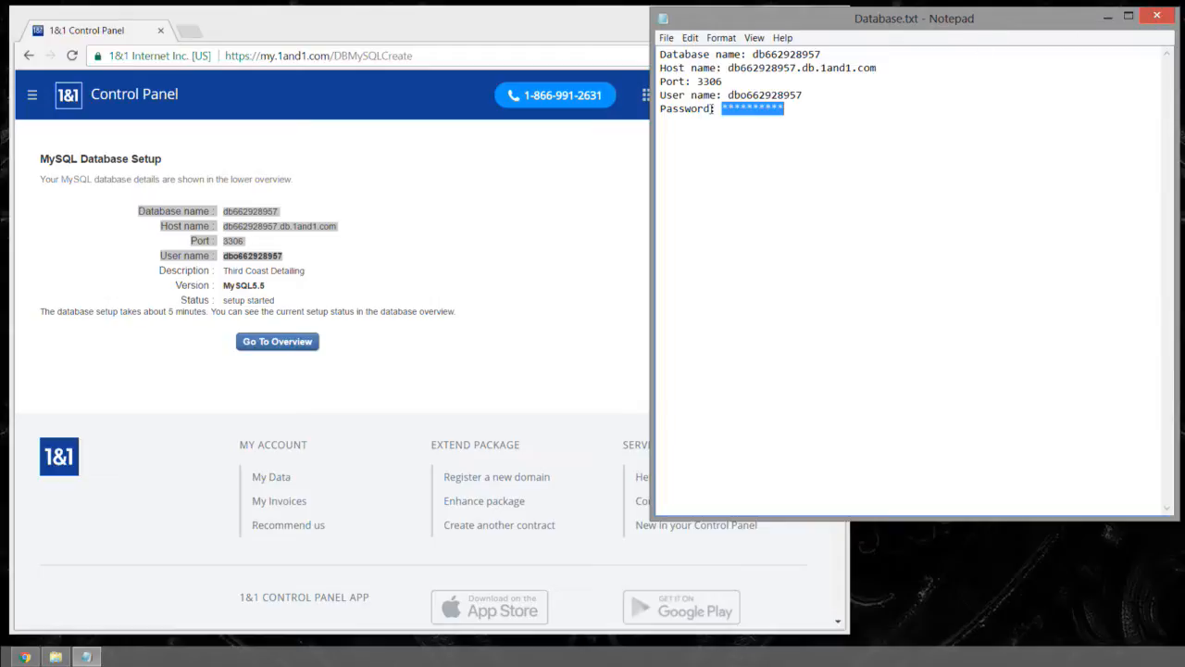
Step: Shrink the Database.txt window so it just fits its five lines of text beside the browser
{"action": "left_click_drag", "start_coordinate": [684, 517], "coordinate": [716, 125]}
{"action": "left_click_drag", "start_coordinate": [651, 74], "coordinate": [912, 56]}
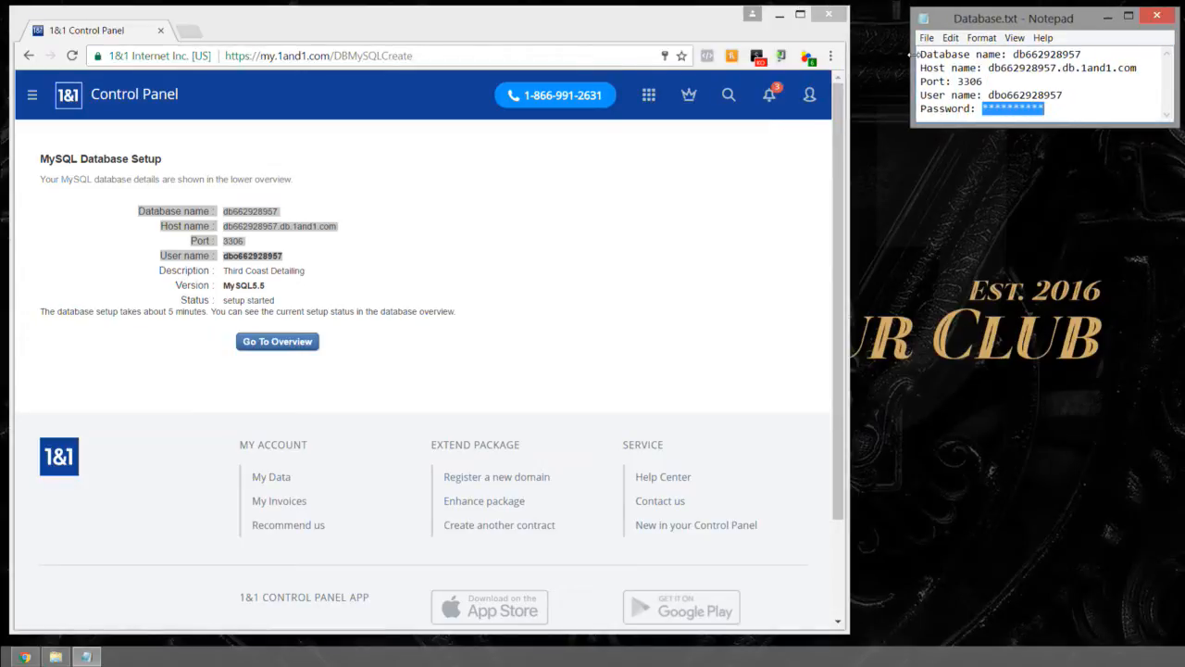
{"action": "mouse_move", "coordinate": [1002, 125]}
{"action": "left_mouse_down"}
{"action": "mouse_move", "coordinate": [1002, 148]}
{"action": "mouse_move", "coordinate": [1002, 134]}
{"action": "left_mouse_up"}
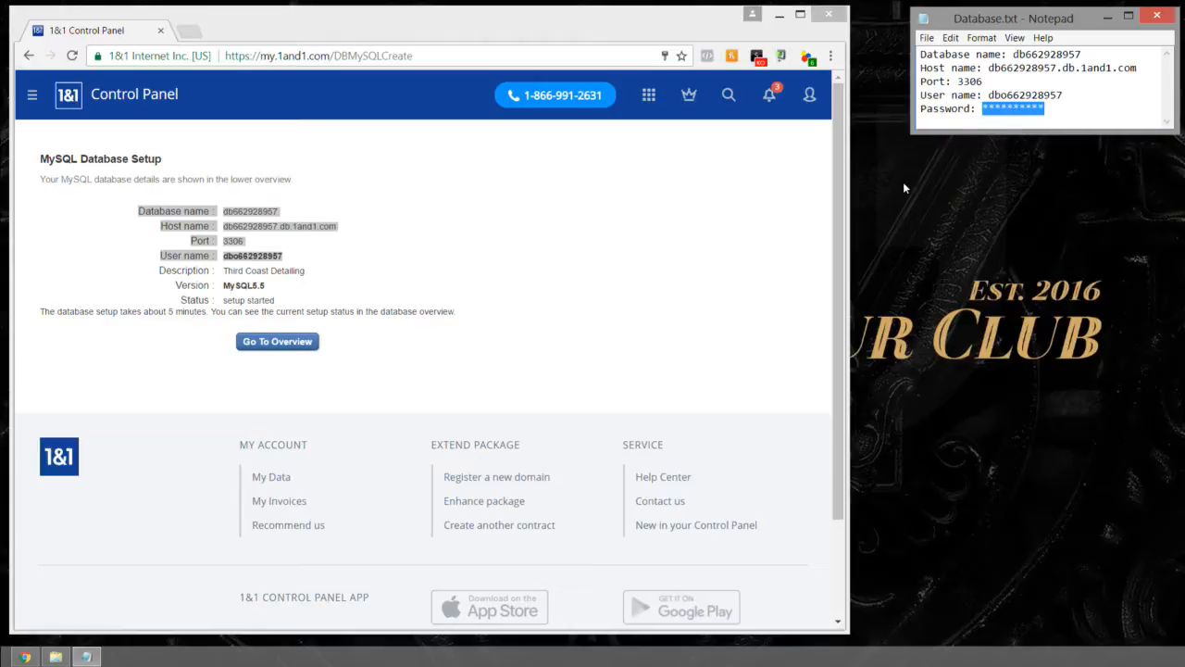